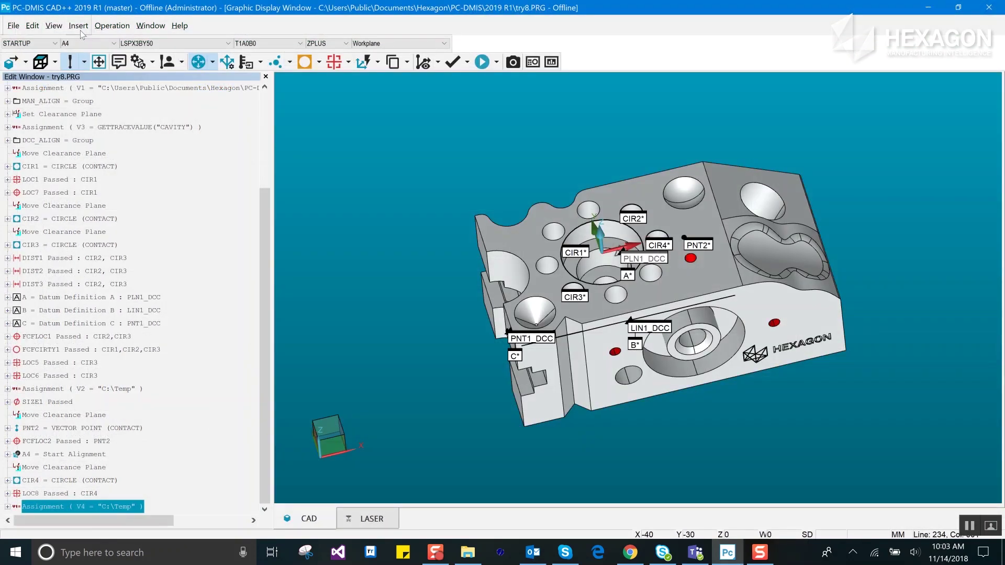
Step: Insert an Excel form report into the measurement routine using the AS9102 template and create it
left_click(78, 26)
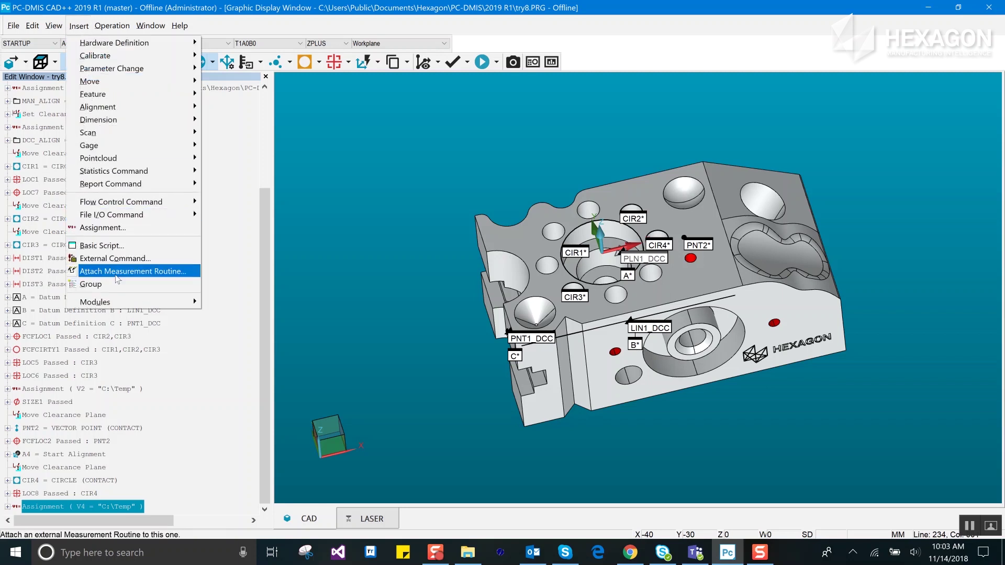
mouse_move(118, 307)
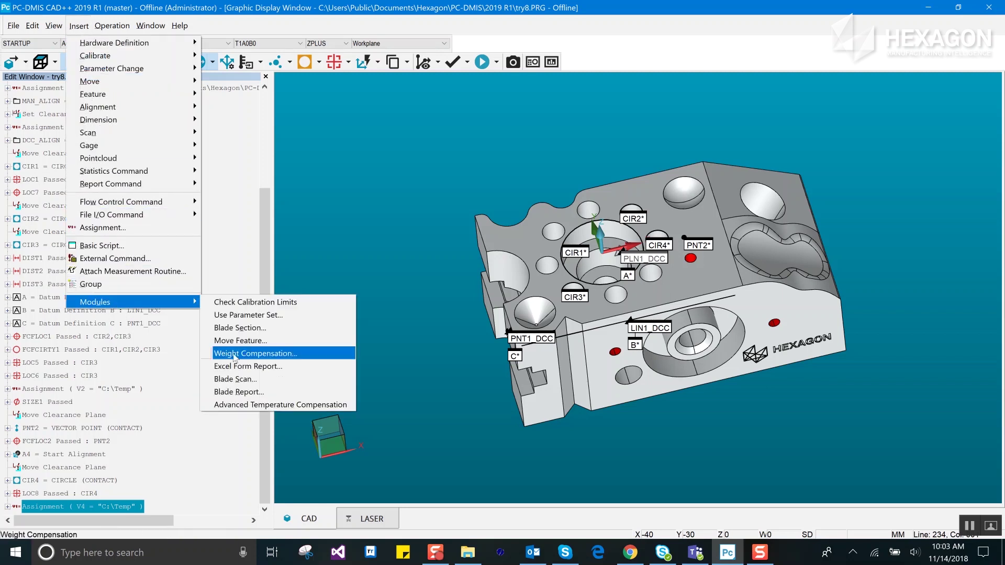
left_click(249, 368)
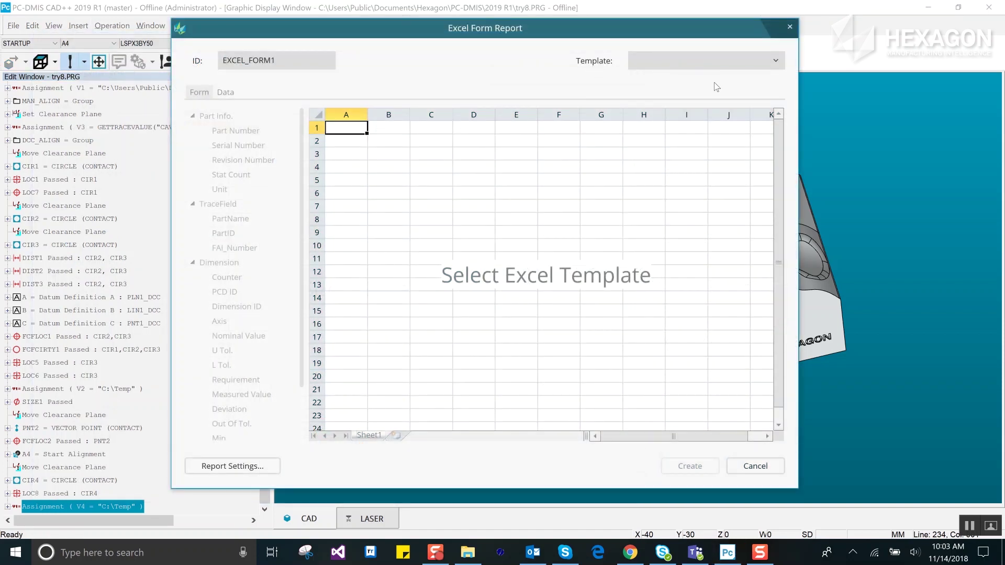
left_click(777, 67)
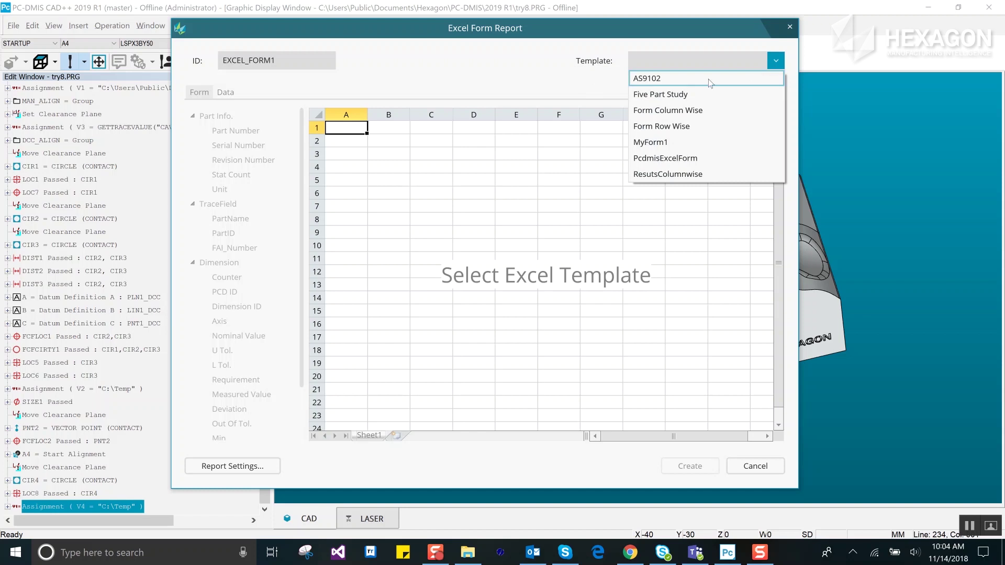
left_click(645, 80)
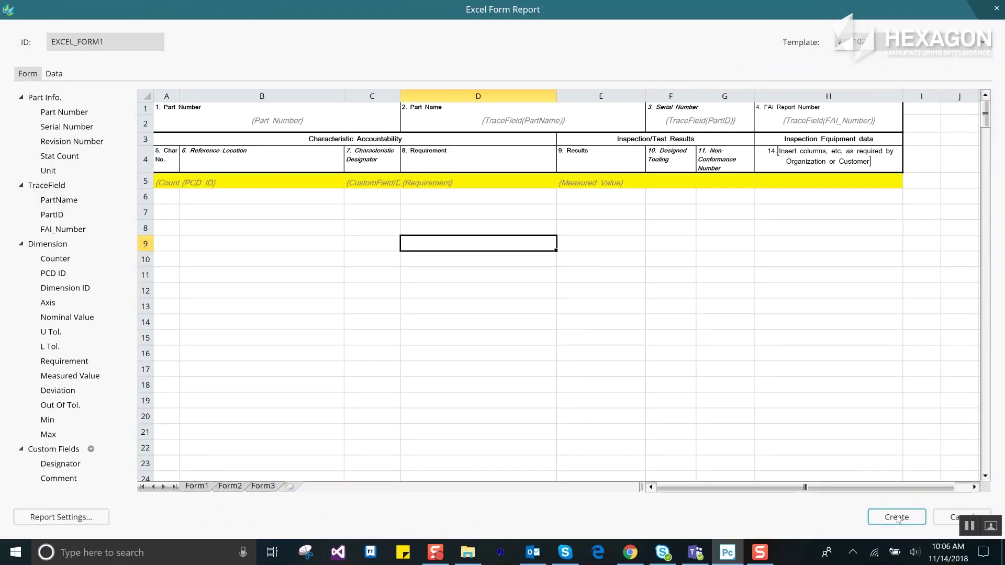
left_click(897, 517)
Step: Execute the measurement routine and show the Form2 sheet of the generated Excel workbook
key("ctrl+q")
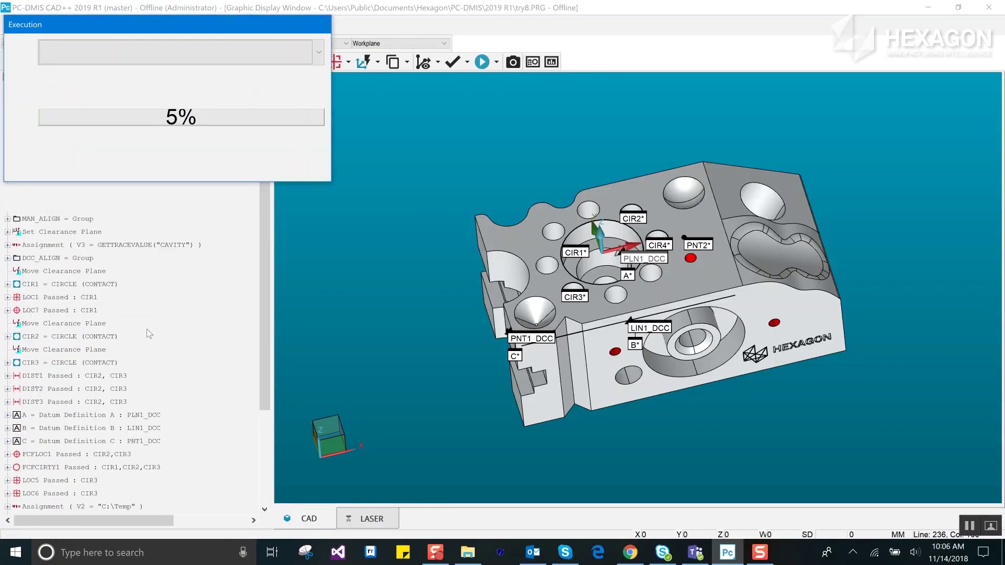
left_click(320, 270)
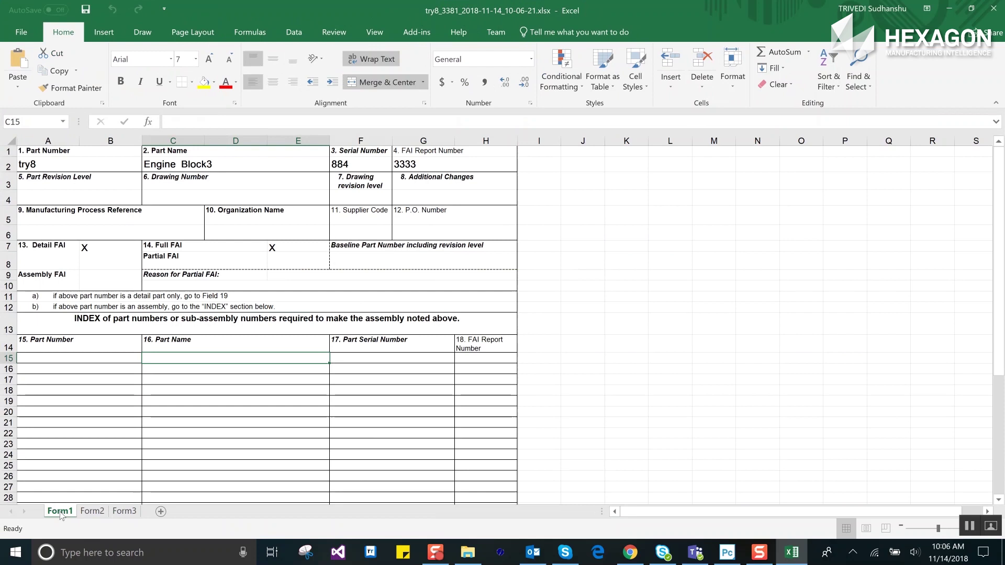
left_click(92, 511)
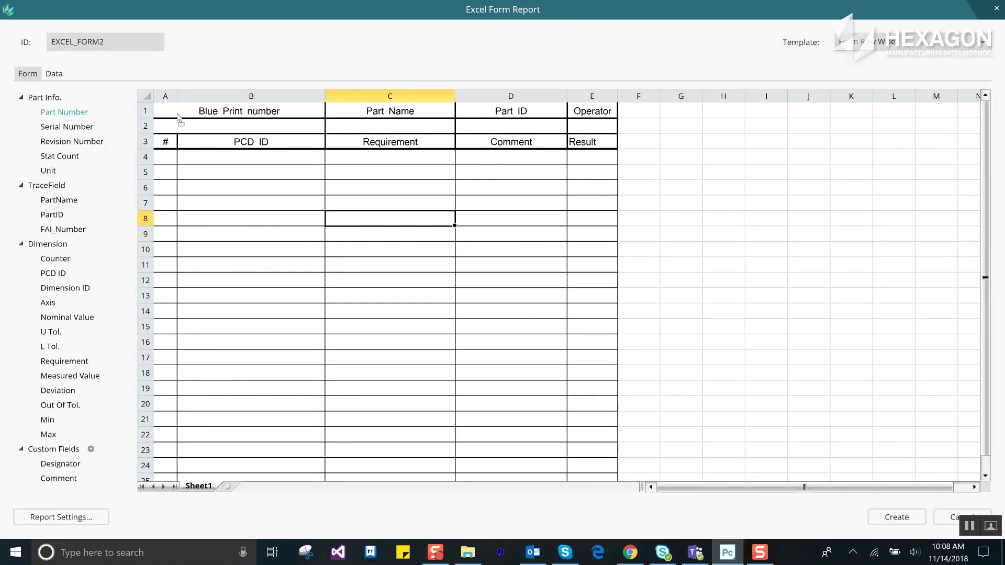
Step: Map Part Number, PartName and PartID to the row 2 cells below Blue Print number, Part Name and Part ID
right_click(234, 128)
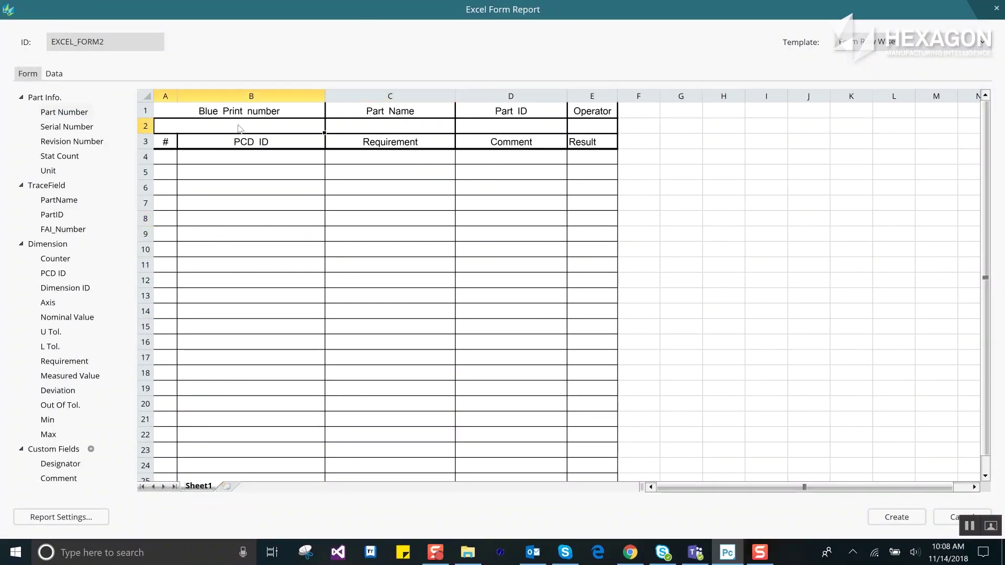
mouse_move(234, 132)
left_click(232, 137)
left_click_drag(315, 160, 366, 128)
left_click_drag(78, 131, 500, 133)
left_click(510, 137)
Step: Map the Counter, PCD ID and Requirement dimension fields to row 4 under the #, PCD ID and Requirement headings
left_click_drag(55, 258, 165, 160)
left_click_drag(58, 262, 166, 162)
left_click_drag(59, 274, 220, 160)
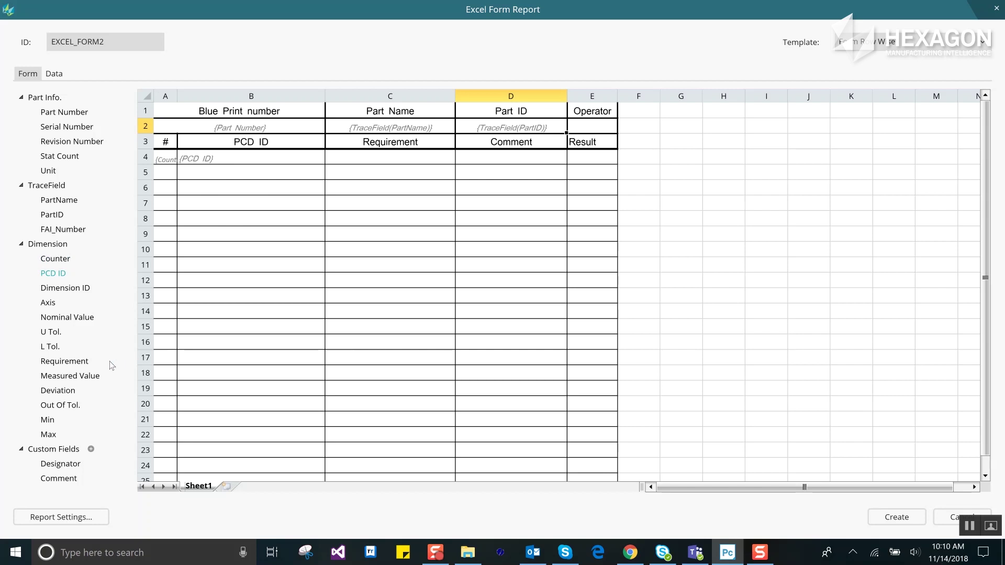
left_click(76, 362)
left_click_drag(65, 362, 349, 163)
Step: Delete the existing Comment custom field and create a new custom field named Comment with no value
left_click(67, 480)
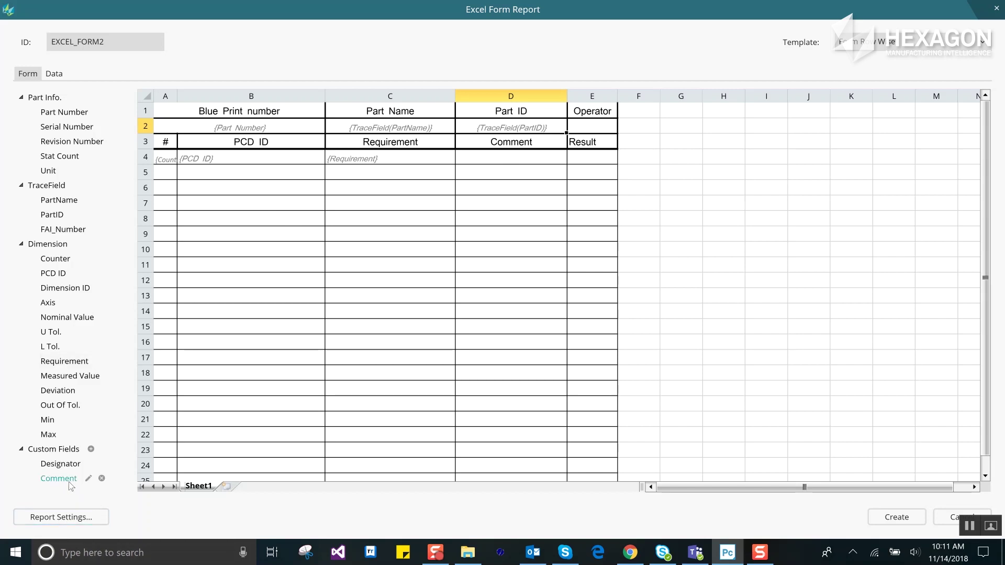
left_click(102, 479)
left_click(90, 449)
left_click(145, 113)
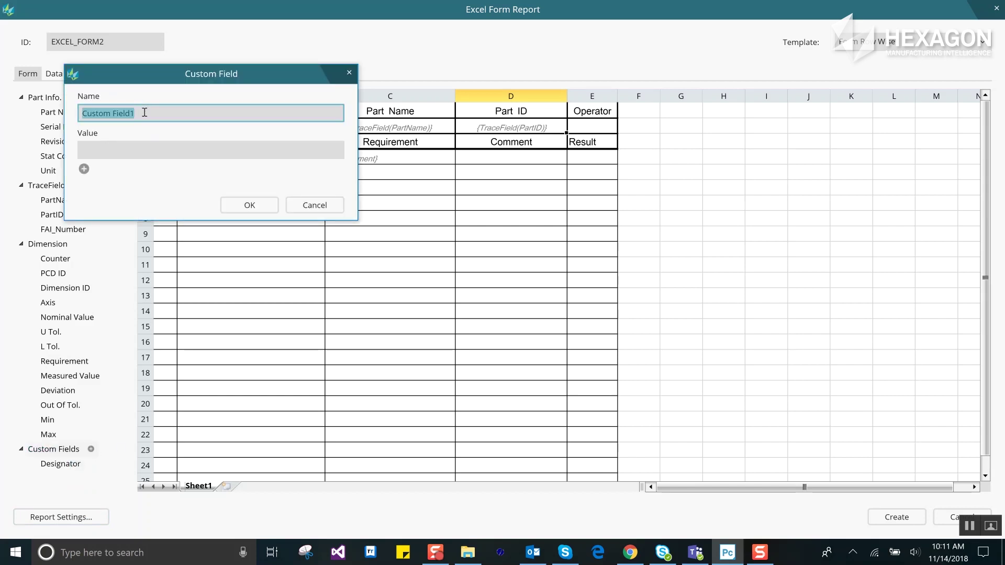
type("Comment")
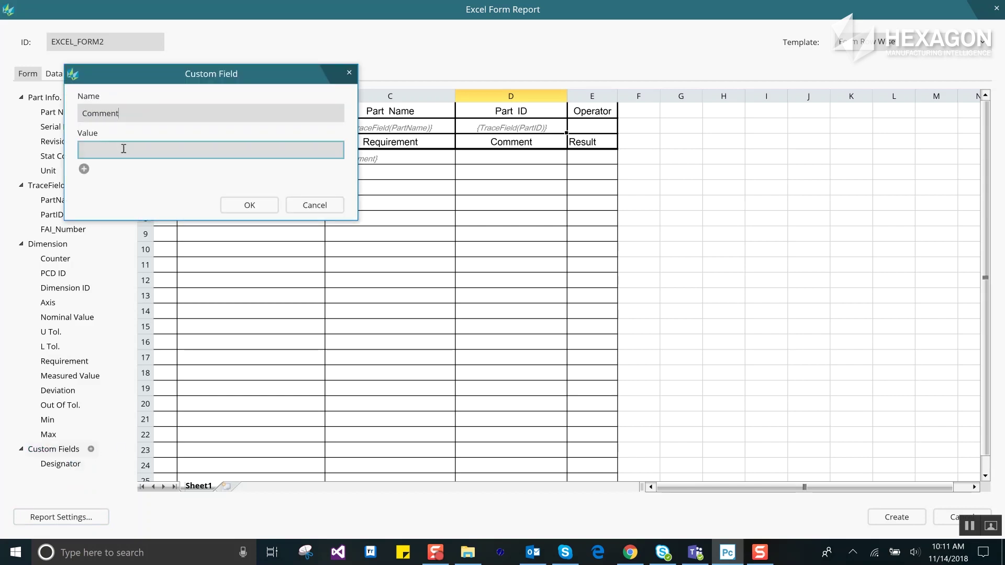
left_click(249, 205)
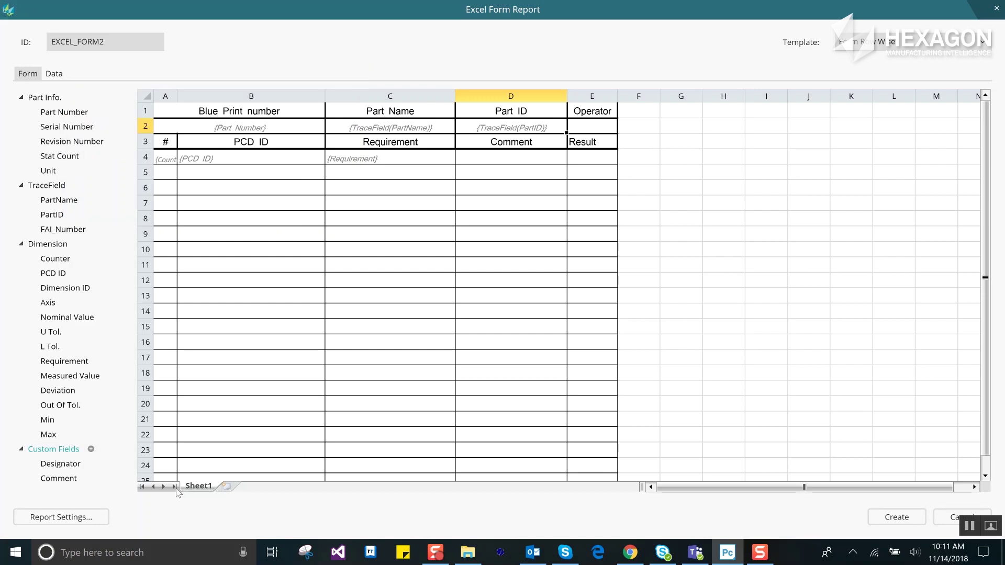
Step: Map the Comment custom field and Measured Value to D4 and E4, and set cells A4 to E4 as the data area
left_click_drag(59, 478, 515, 161)
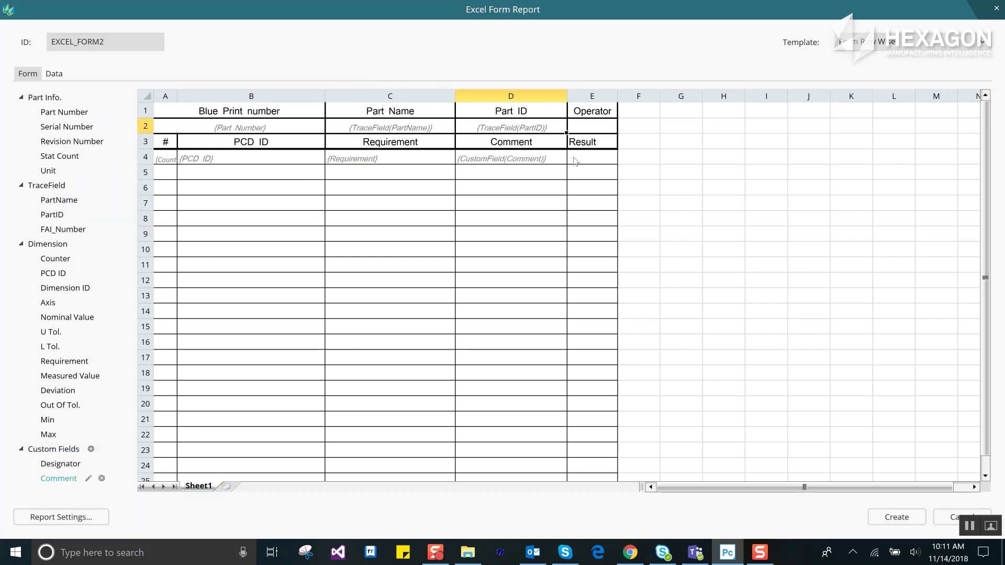
left_click_drag(56, 378, 163, 167)
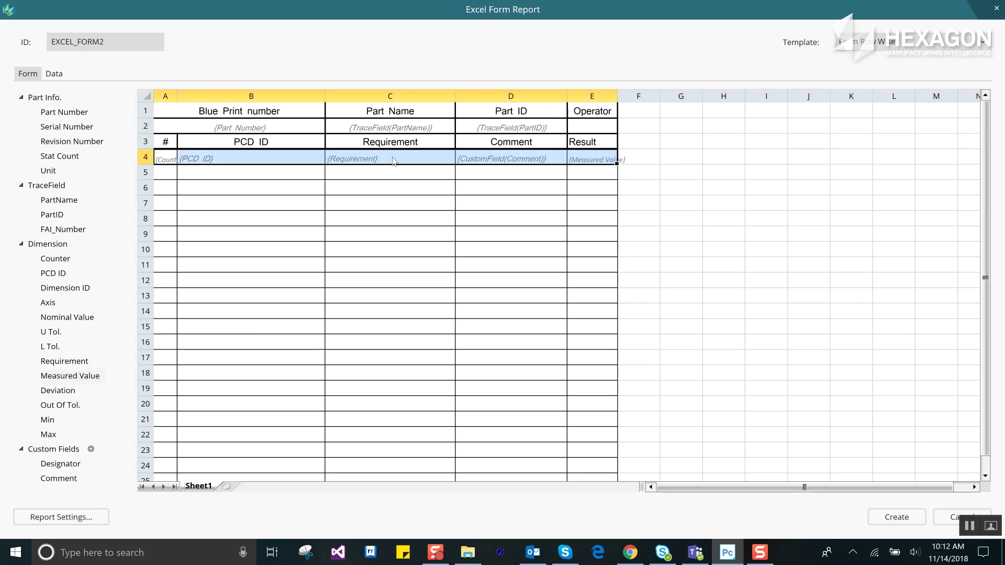
right_click(457, 158)
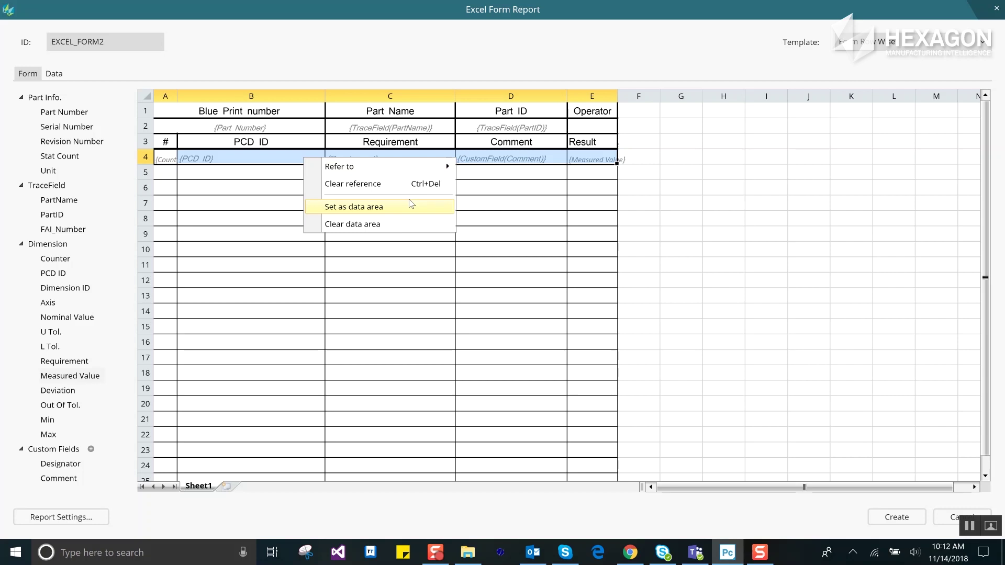
left_click(375, 211)
left_click(418, 314)
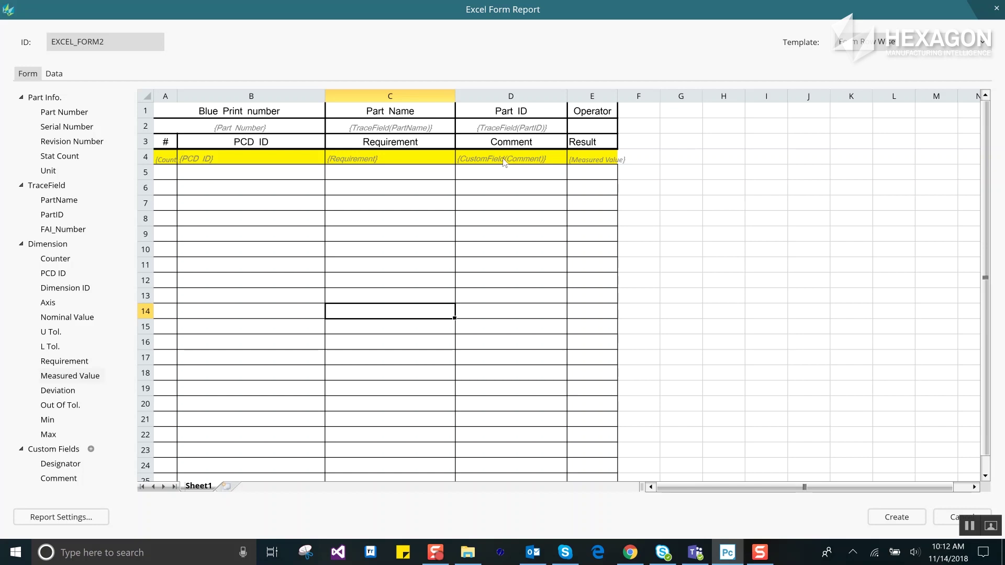
Step: Review the list of dimensions available for the form report
left_click(54, 73)
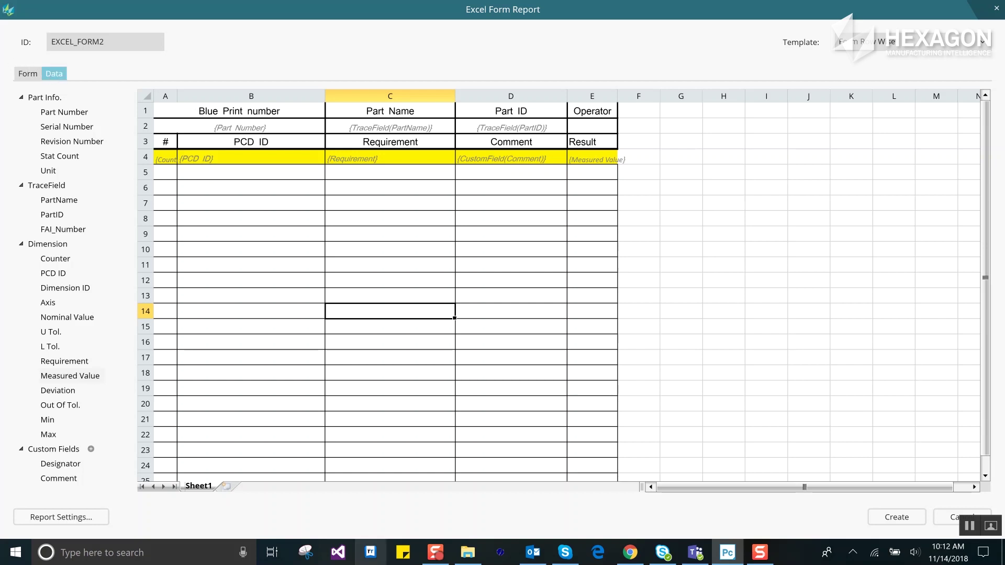
scroll(116, 254, "down", 2)
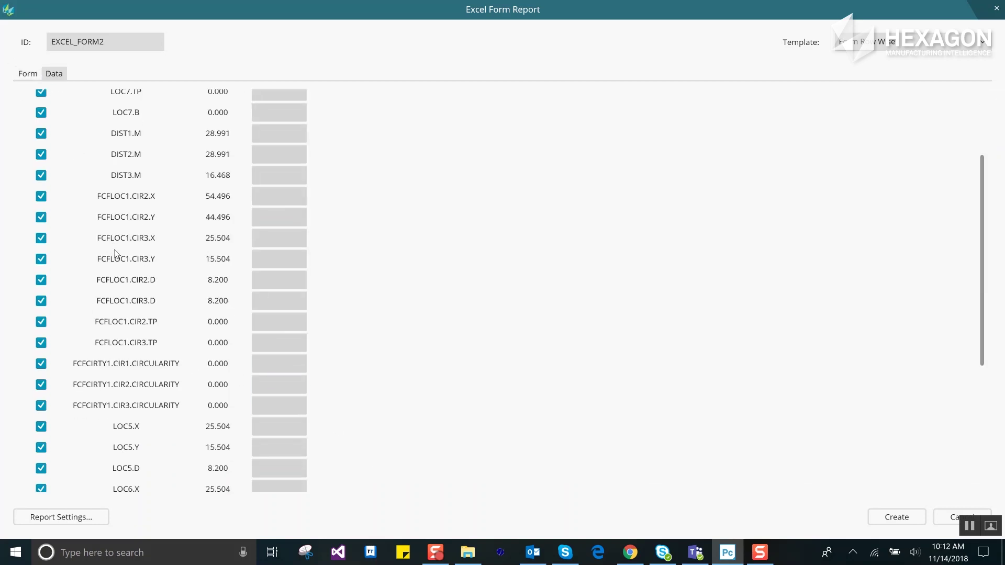
scroll(116, 253, "down", 4)
scroll(135, 267, "up", 6)
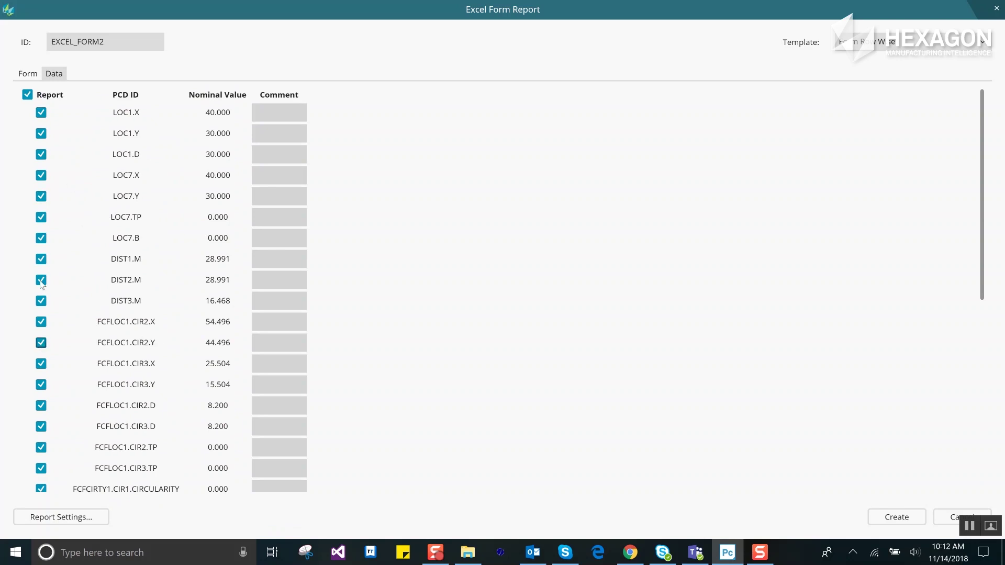
Step: Exclude all dimensions from the report except the FCFLOC1 and FCFCIRTY1 entries
left_click(27, 95)
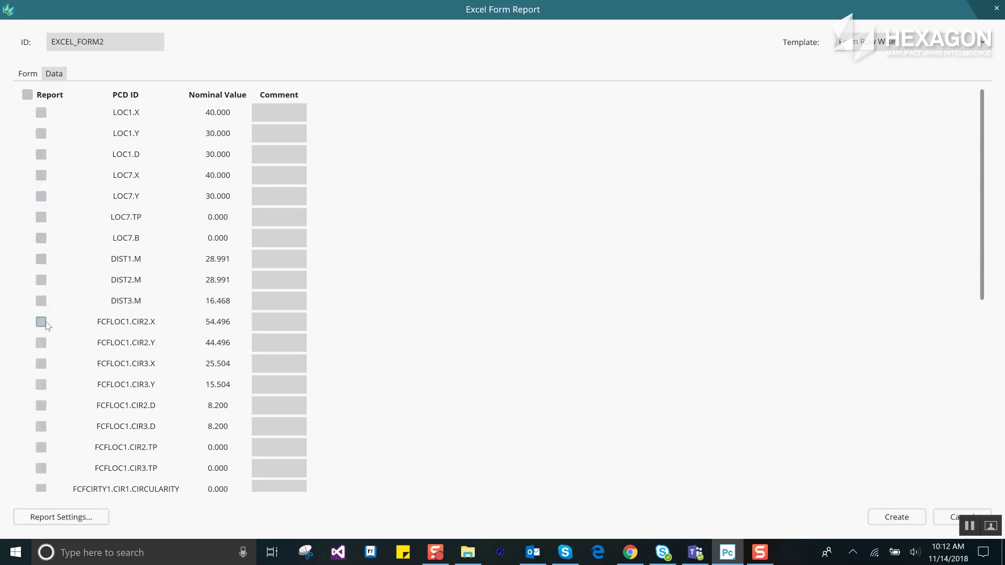
left_click(41, 386)
left_click(40, 468)
left_click(41, 486)
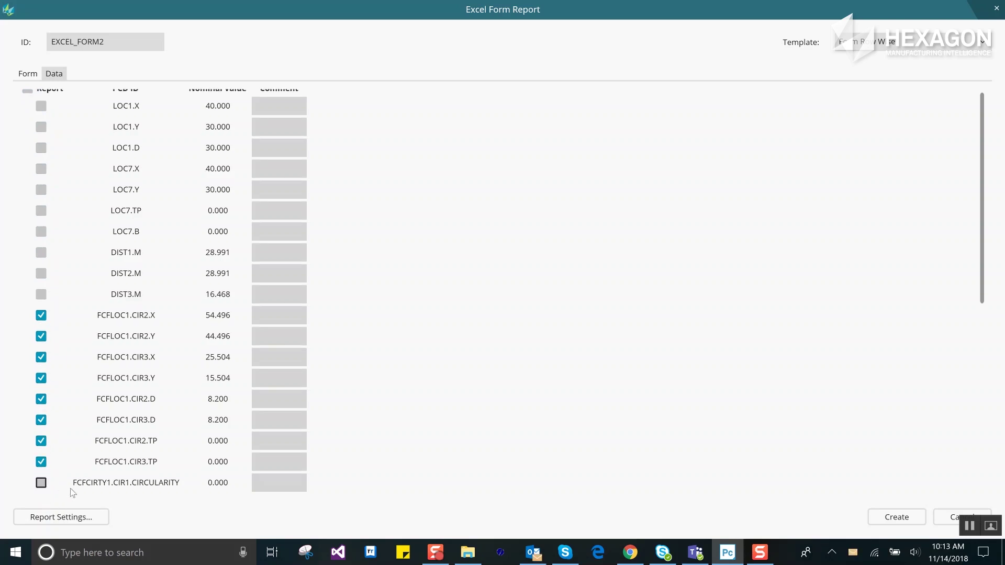
scroll(122, 439, "down", 3)
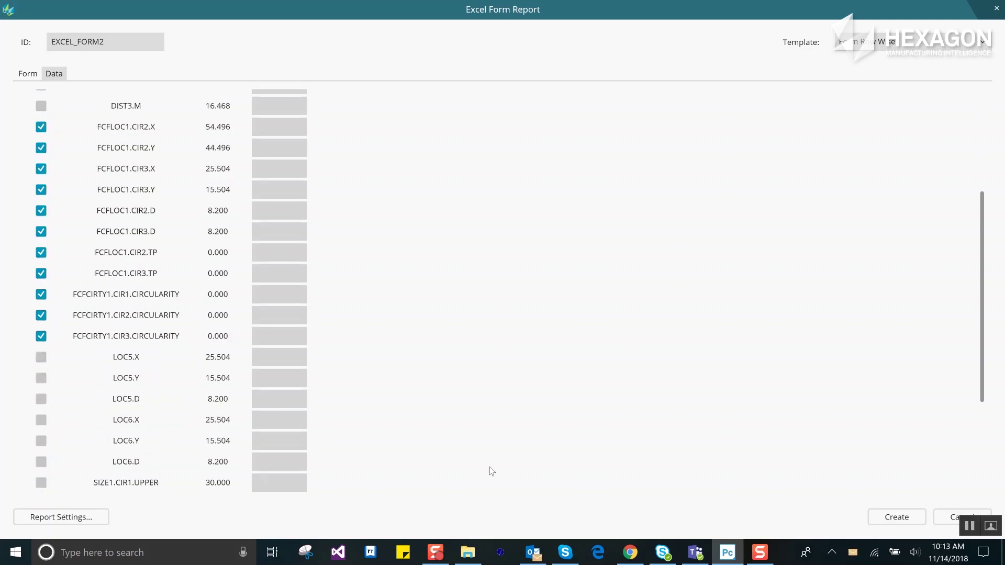
scroll(489, 464, "down", 1)
scroll(489, 464, "up", 4)
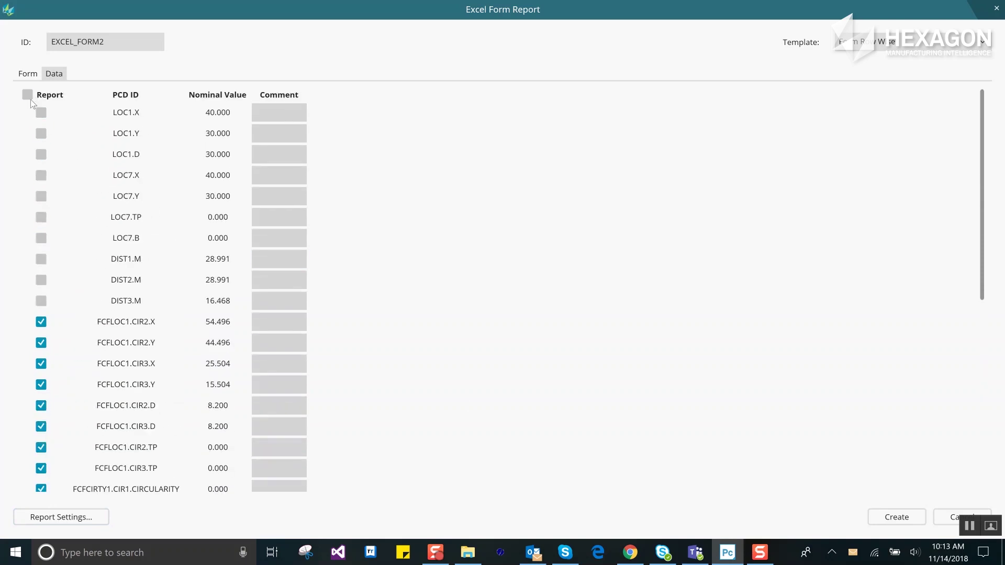
Step: Include all dimensions in the report and enter the comment "Hole 101" for LOC1.X, LOC1.Y and LOC1.D
left_click(27, 94)
left_click(283, 113)
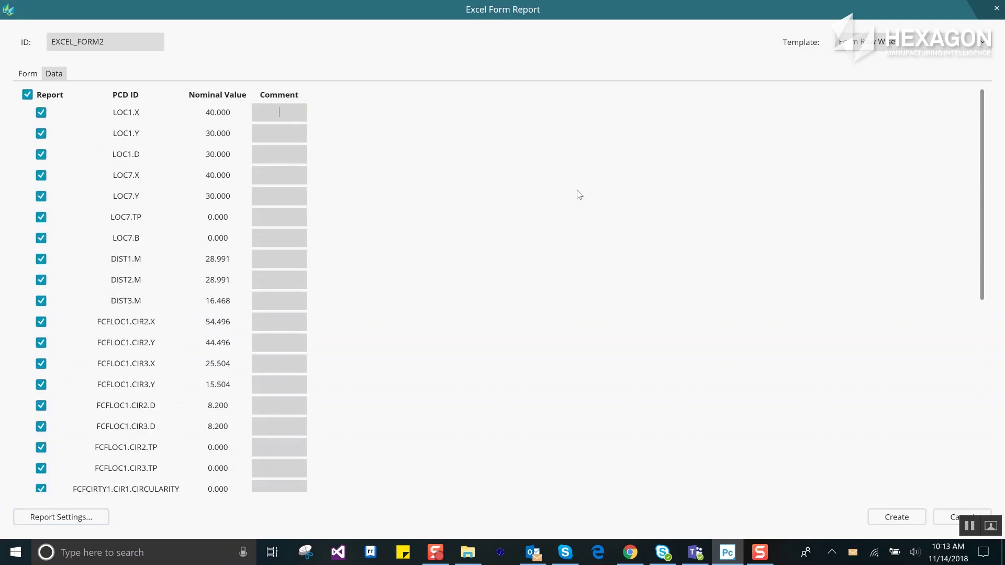
type("Hole 101")
double_click(287, 112)
key("ctrl+c")
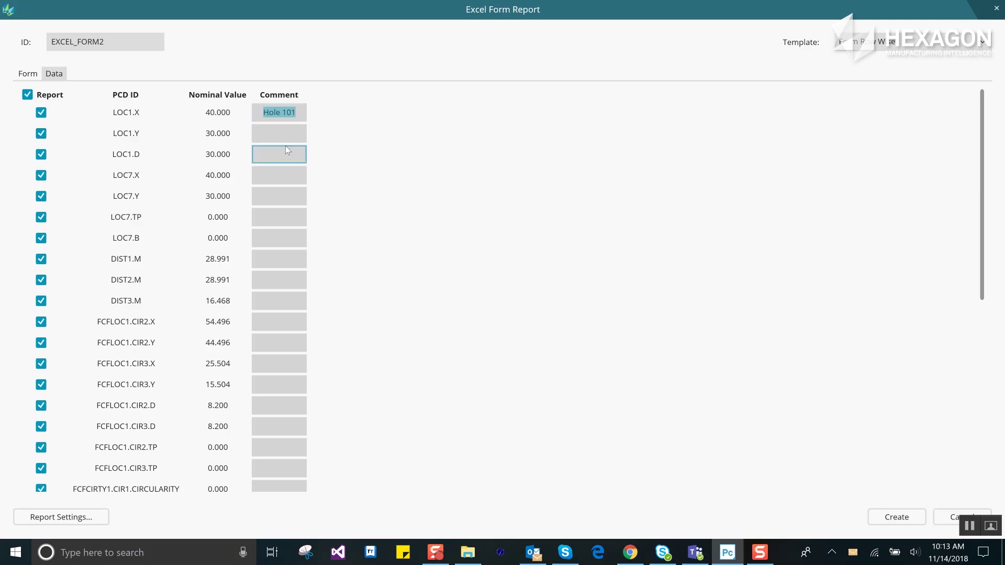
left_click(284, 137)
key("ctrl+v")
left_click(291, 152)
key("ctrl+v")
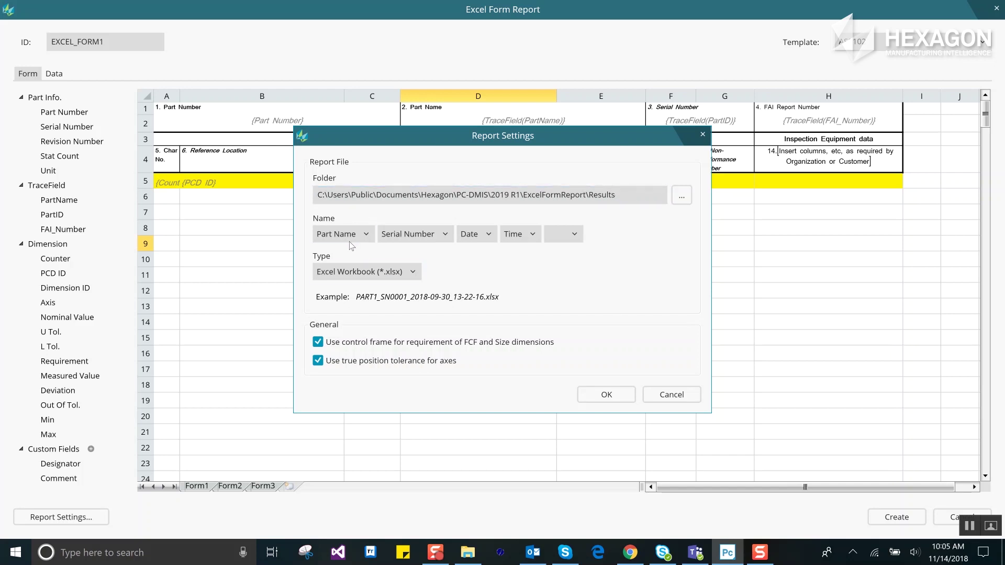
Step: Choose Part Name as the first part of the report file name and Excel Workbook (*.xlsx) as the file type
left_click(367, 239)
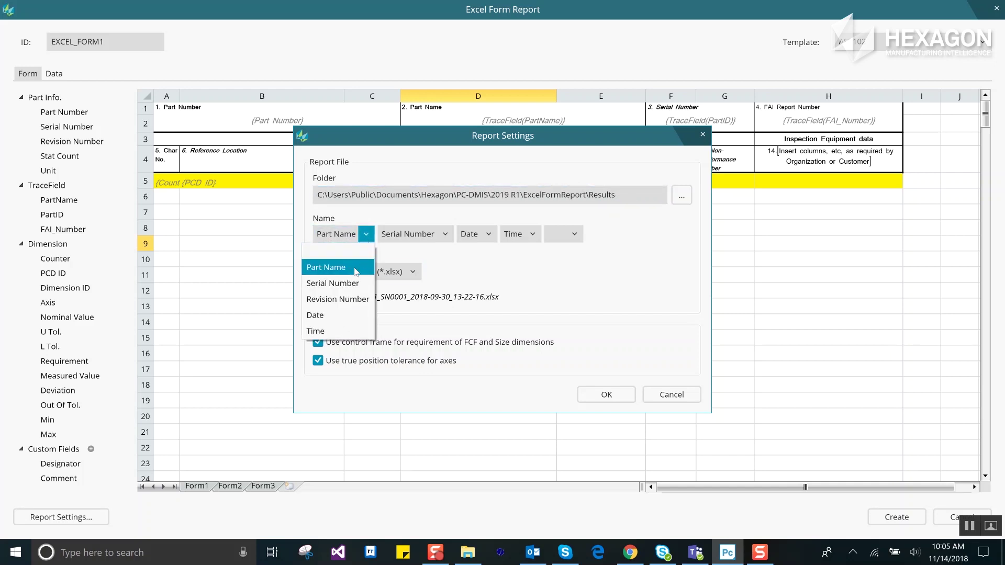
left_click(346, 267)
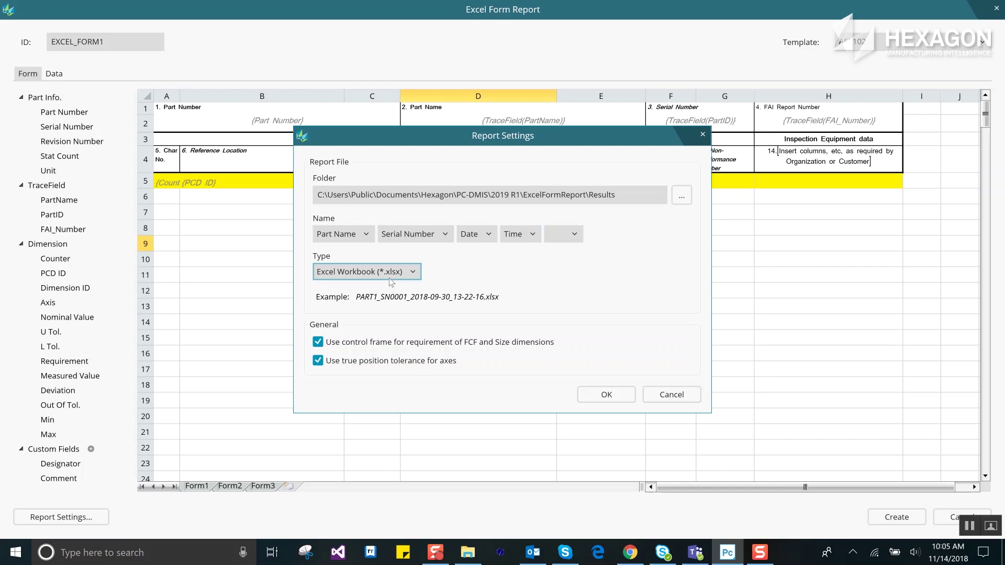
left_click(412, 275)
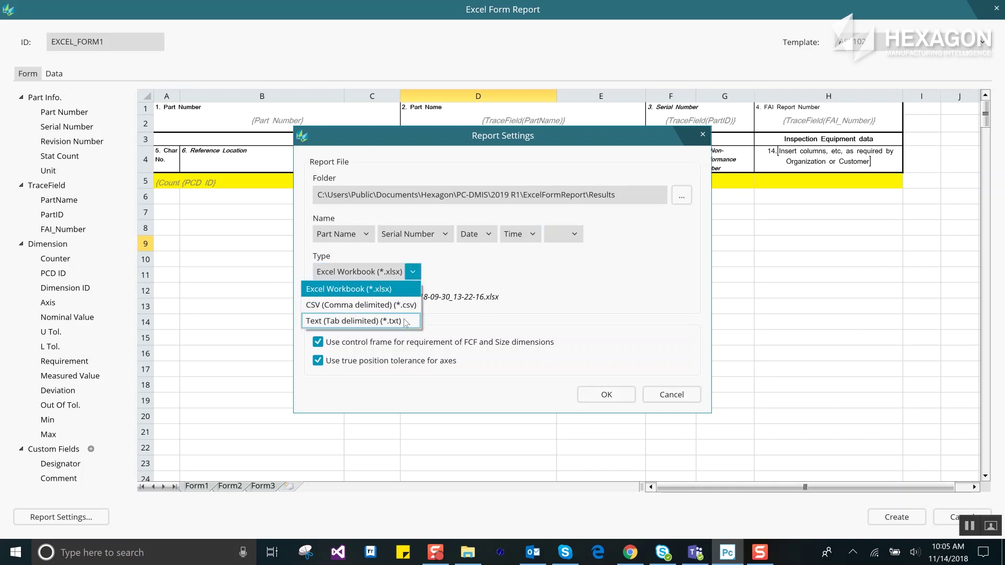
left_click(396, 289)
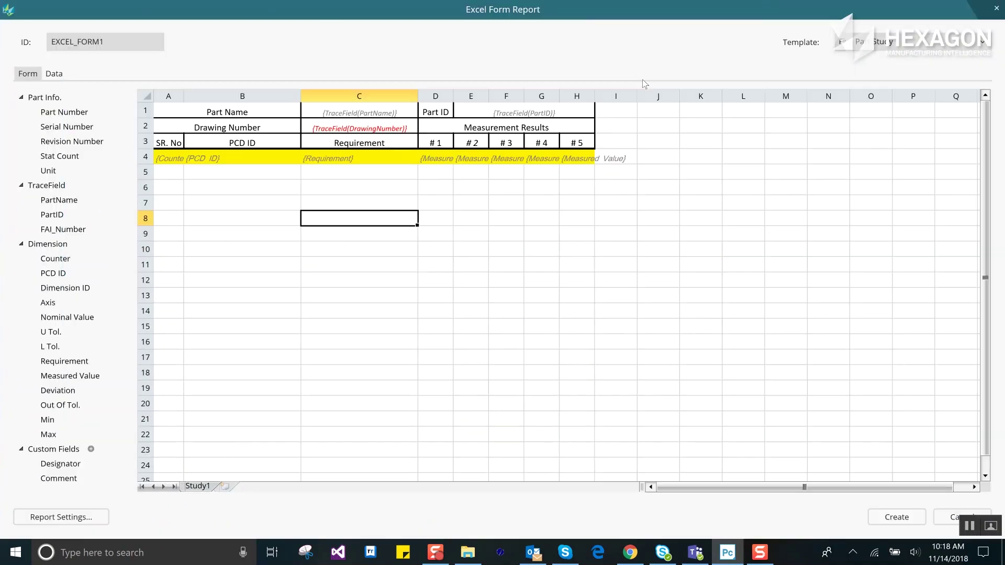
left_click(449, 264)
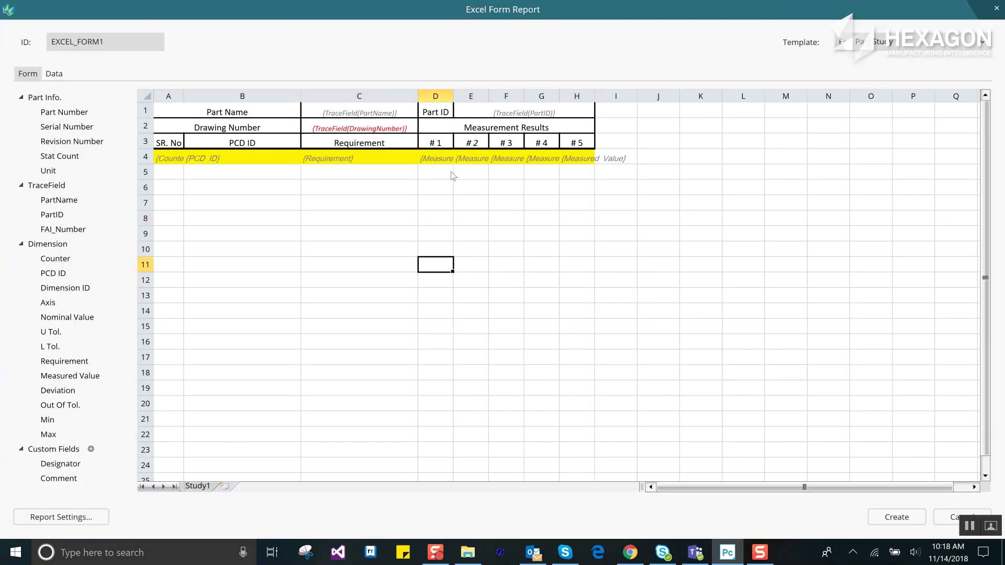